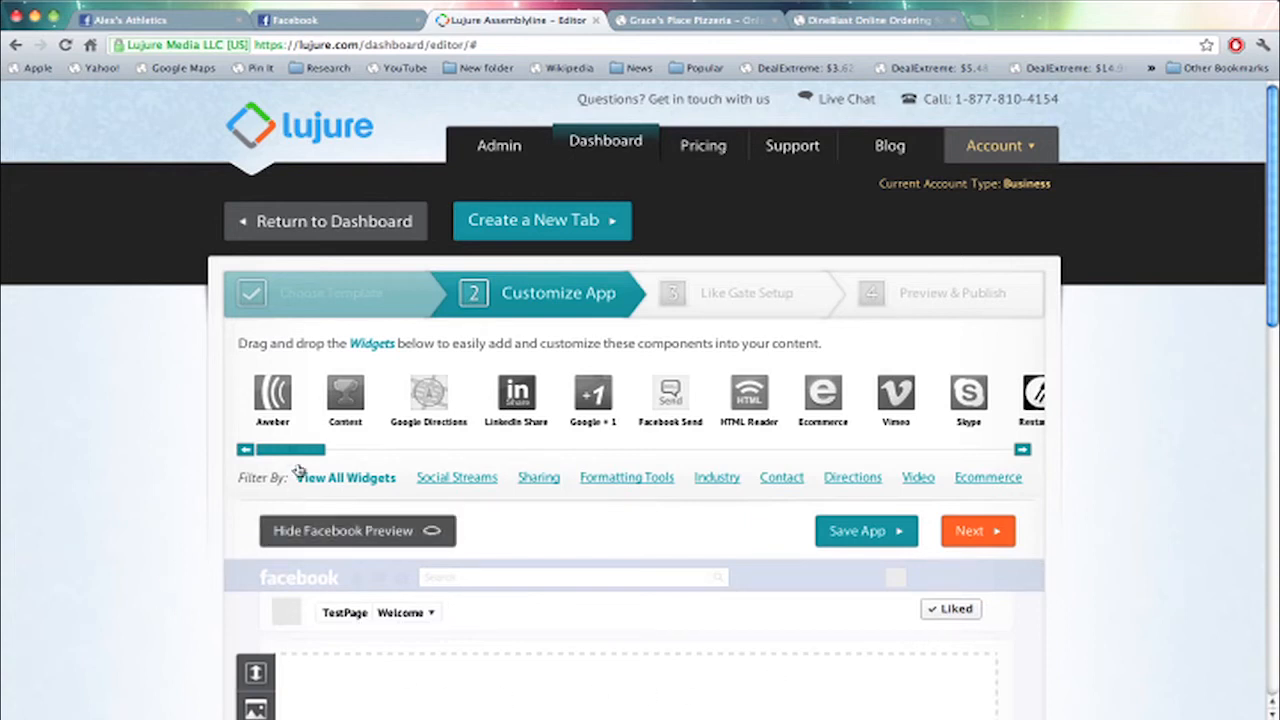
pyautogui.moveTo(288, 452)
pyautogui.mouseDown()
pyautogui.moveTo(415, 450)
pyautogui.moveTo(472, 434)
pyautogui.mouseUp()
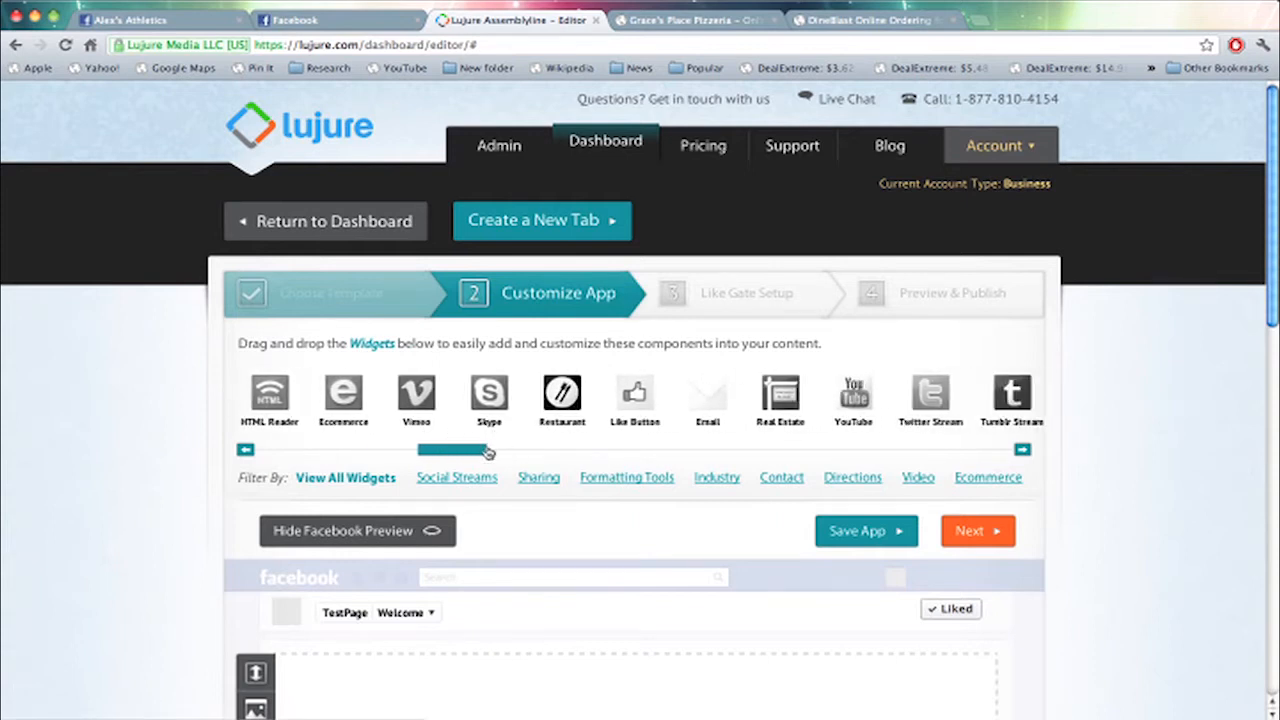
pyautogui.moveTo(480, 450); pyautogui.dragTo(733, 445)
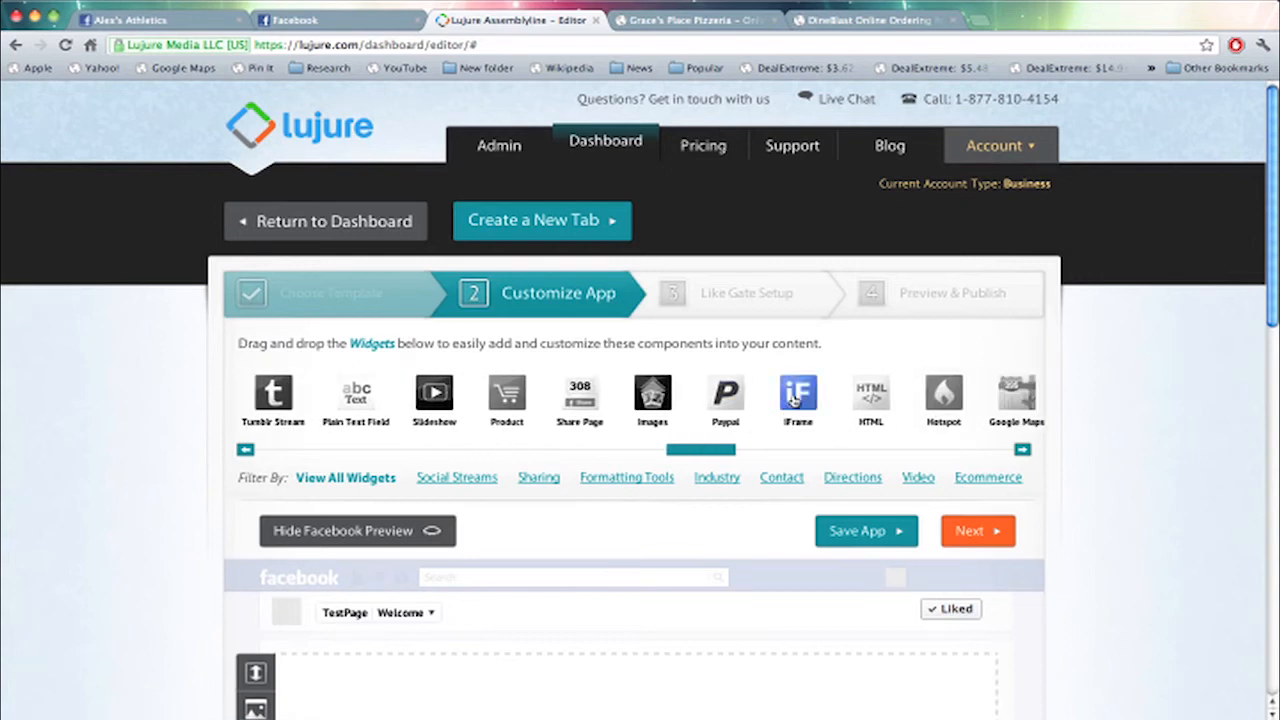
# Carry the iFrame widget from the carousel down toward the app's content area.
pyautogui.moveTo(795, 398)
pyautogui.mouseDown()
pyautogui.moveTo(745, 697)
pyautogui.moveTo(611, 580)
pyautogui.mouseUp()
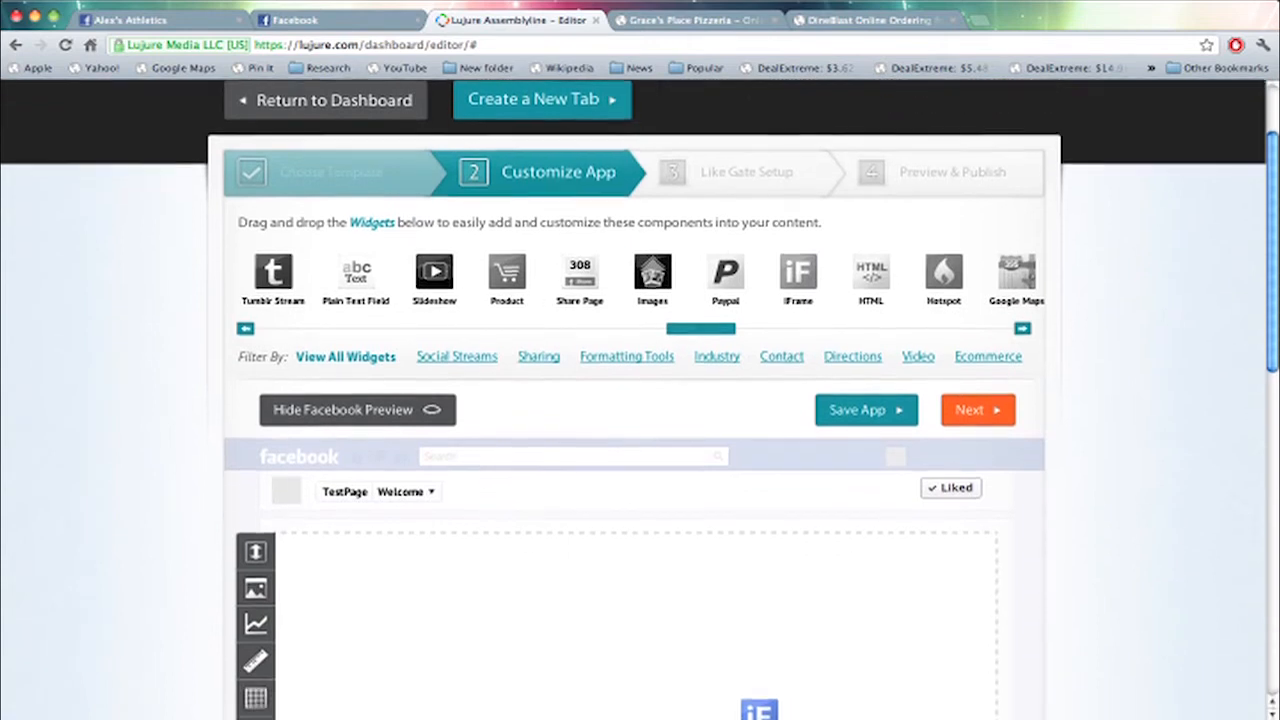
# Drop the iFrame and set its URL to the gracesplace1.dineblast.com ordering site.
pyautogui.moveTo(611, 580); pyautogui.dragTo(628, 572)
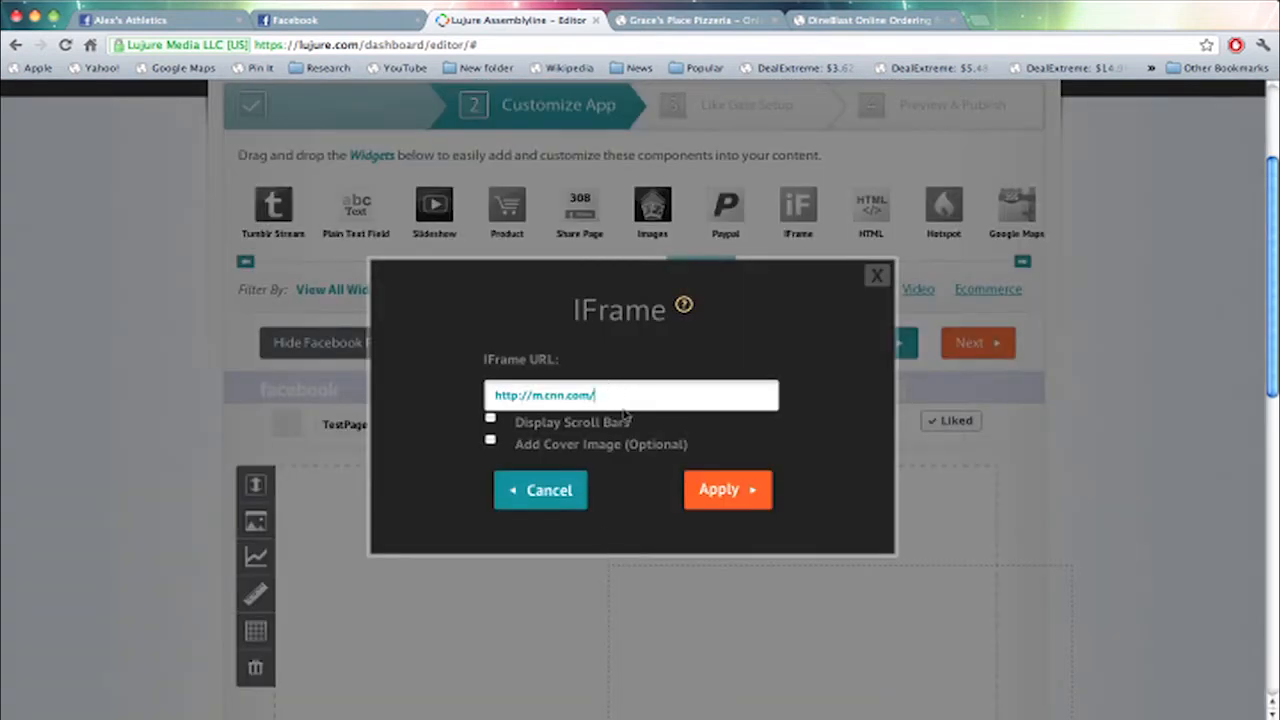
pyautogui.moveTo(620, 397); pyautogui.dragTo(468, 346)
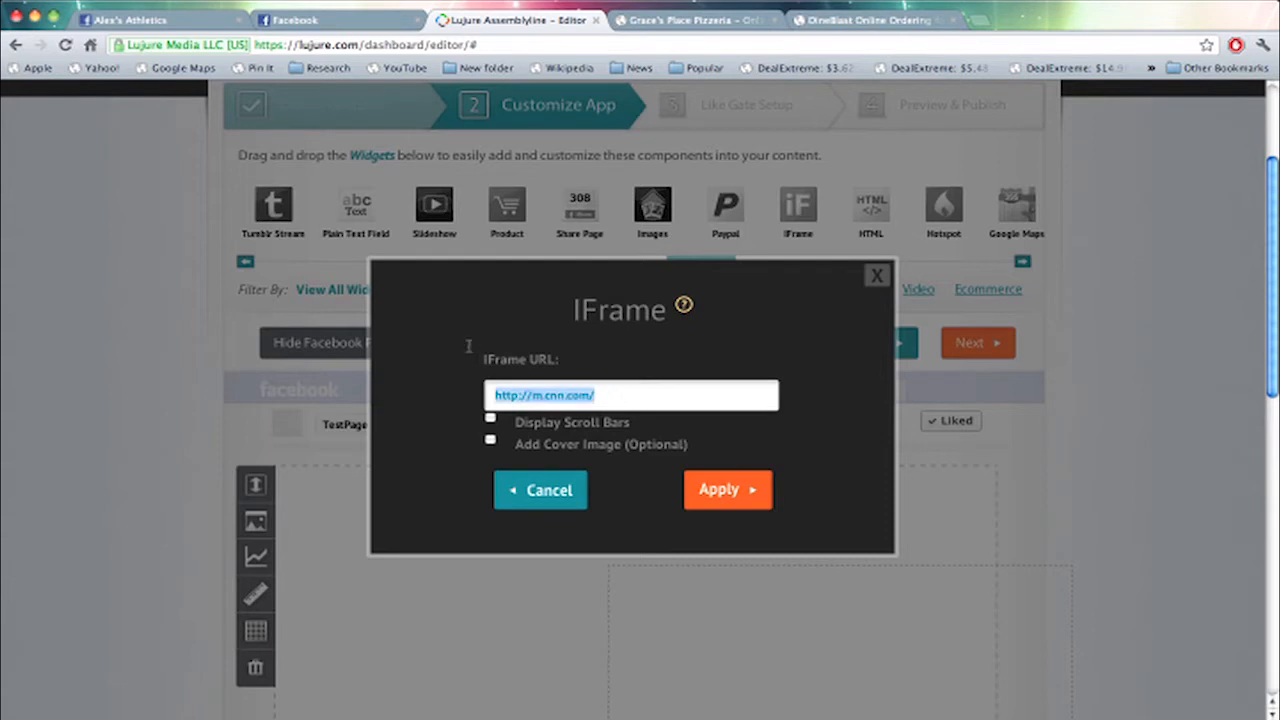
pyautogui.write('http://gracesplace1.dineblast.com/')
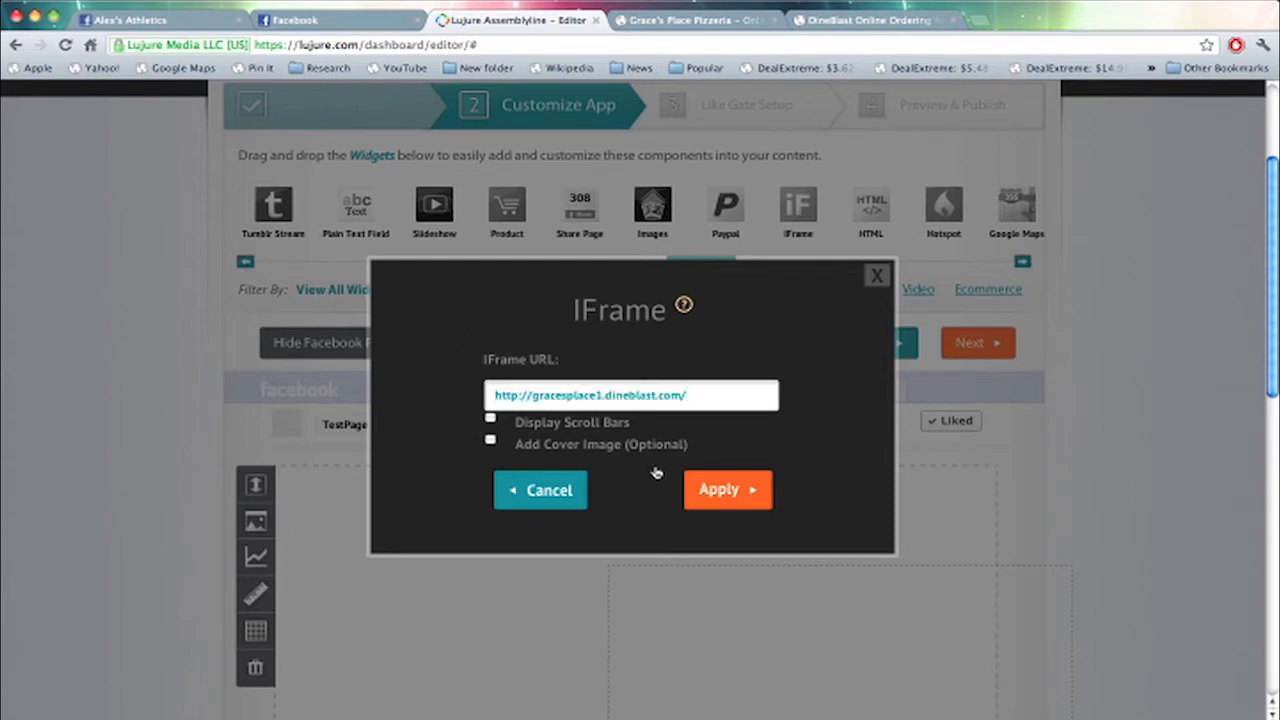
pyautogui.click(706, 492)
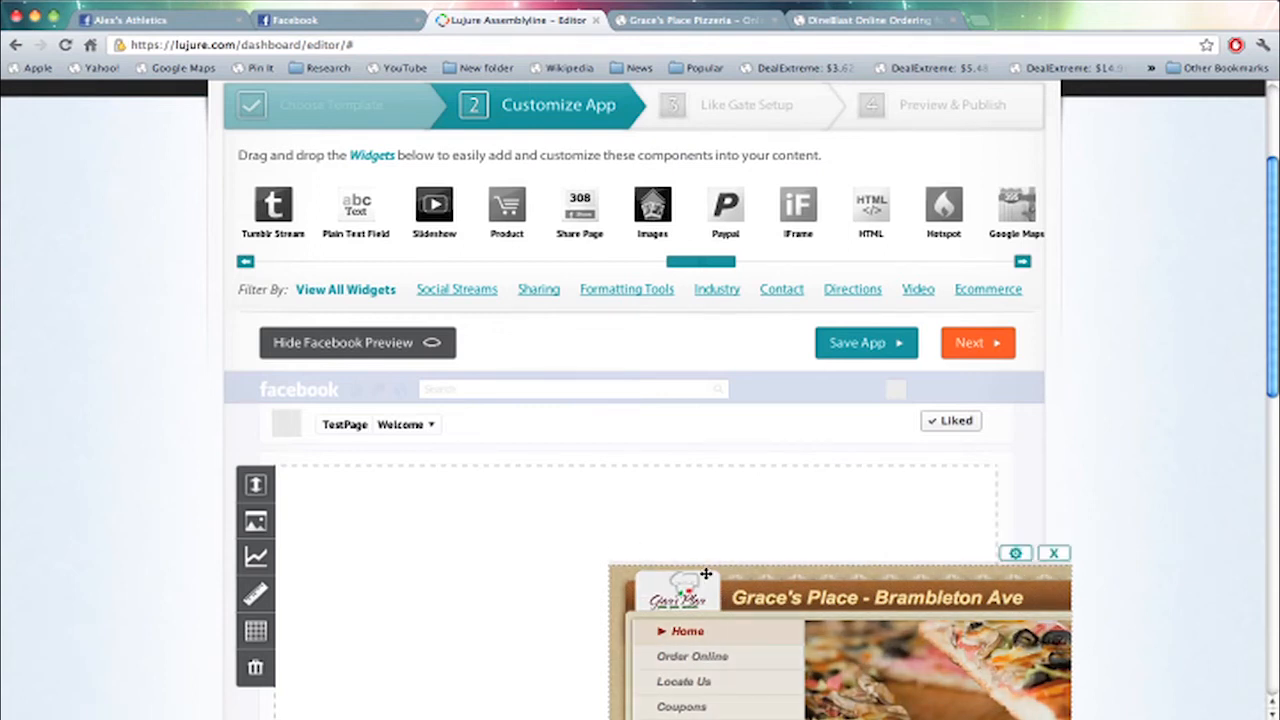
# Move the Grace's Place iFrame to the top-left corner of the content area.
pyautogui.moveTo(706, 575); pyautogui.dragTo(355, 465)
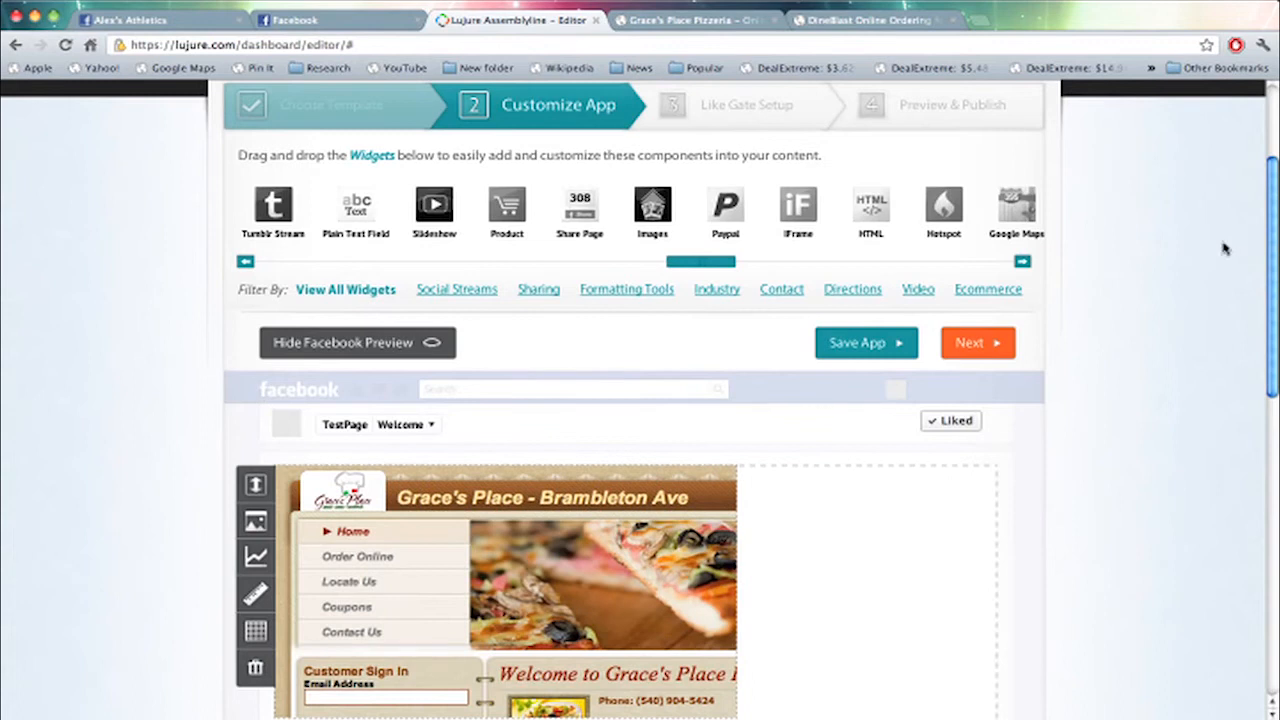
pyautogui.moveTo(1272, 247); pyautogui.dragTo(1272, 390)
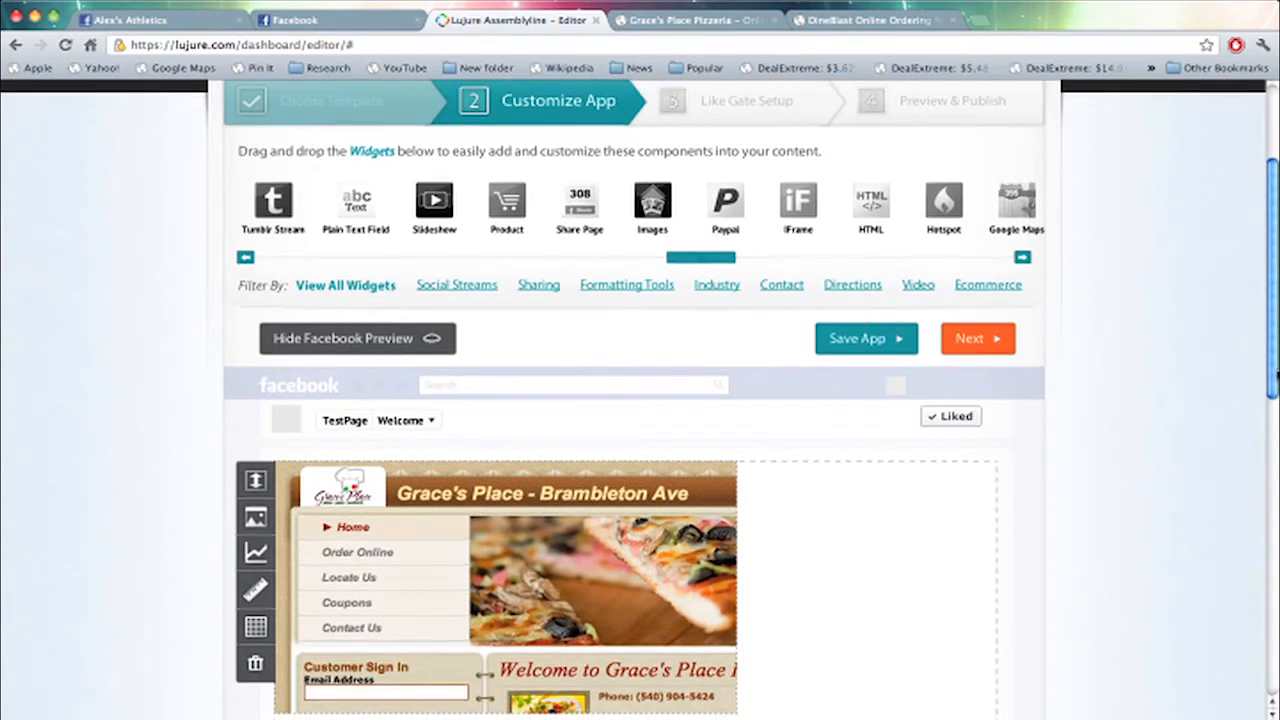
pyautogui.moveTo(1274, 328); pyautogui.dragTo(1274, 486)
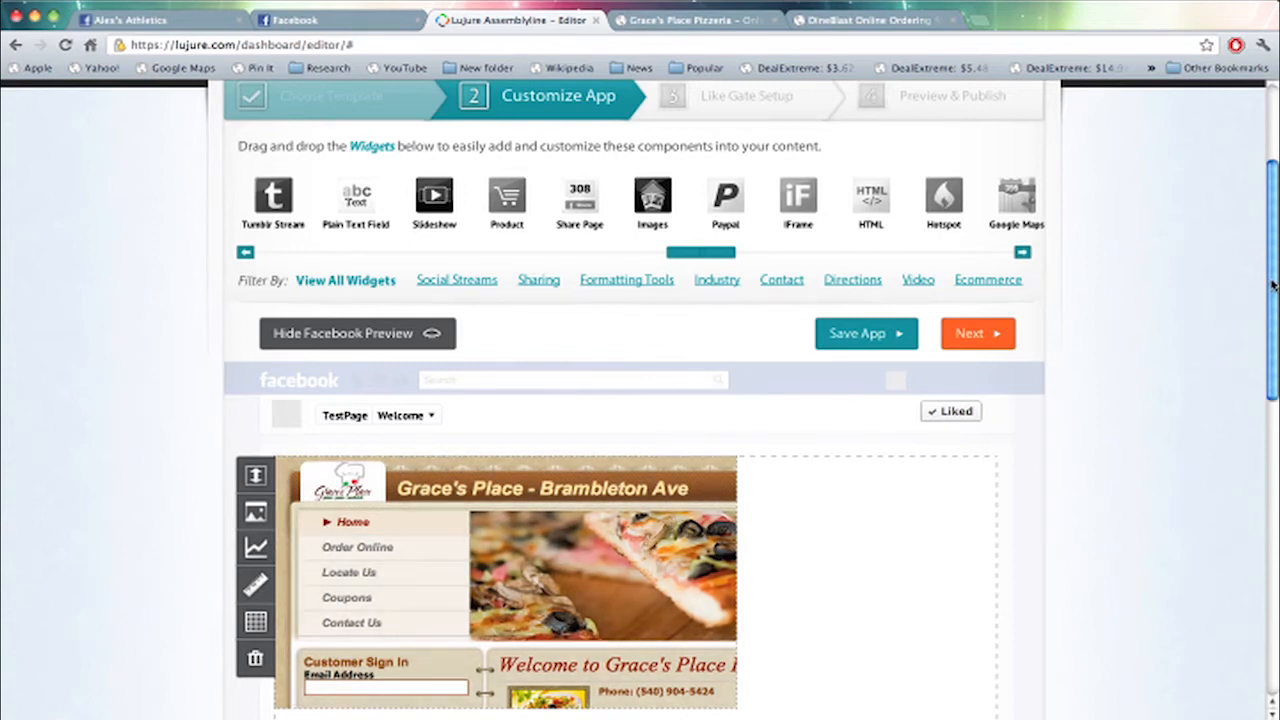
pyautogui.scroll(-5, 1272, 285)
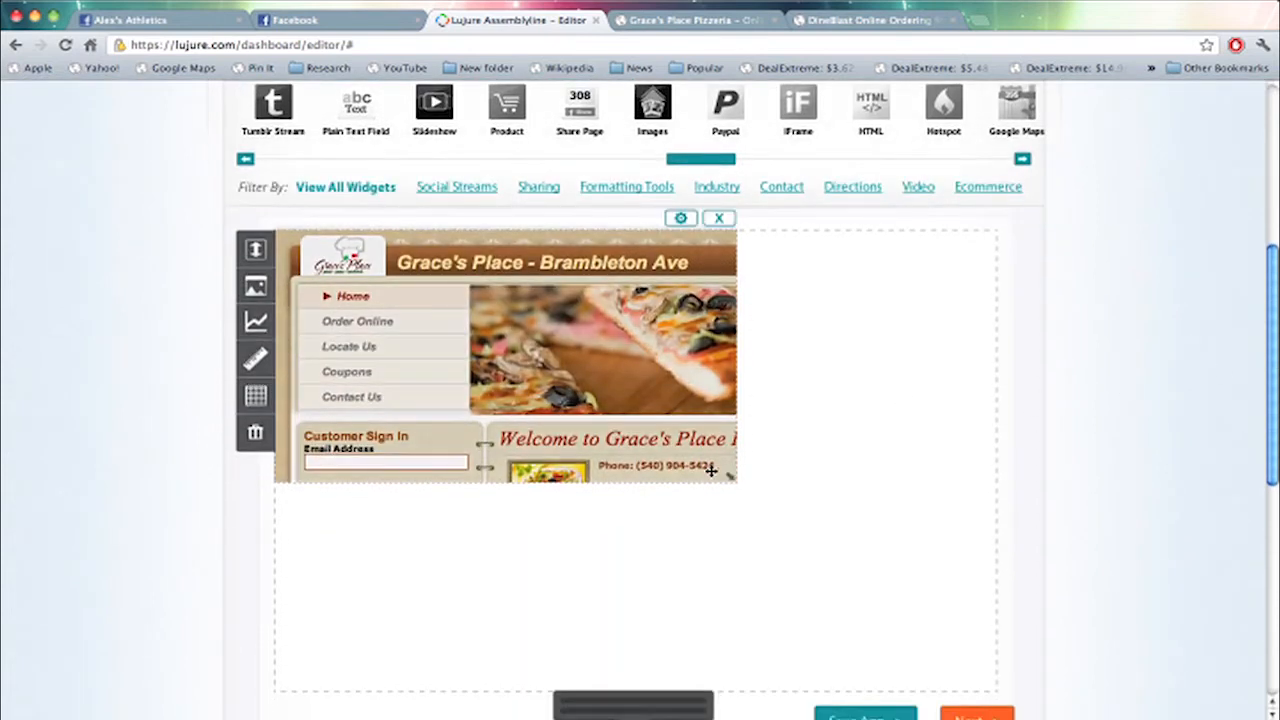
# Enlarge the iFrame to the content width, extend the canvas, and make it tall enough for the whole page.
pyautogui.moveTo(735, 481); pyautogui.dragTo(992, 690)
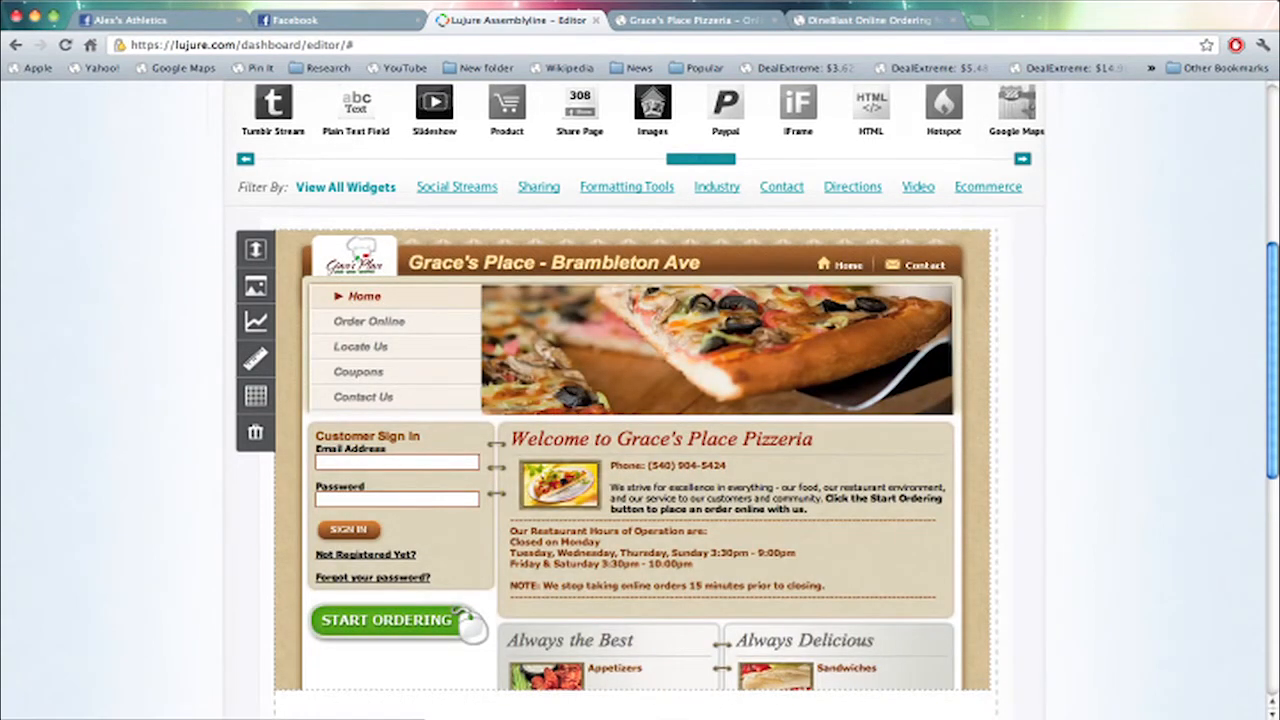
pyautogui.rightClick(668, 560)
pyautogui.press('Escape')
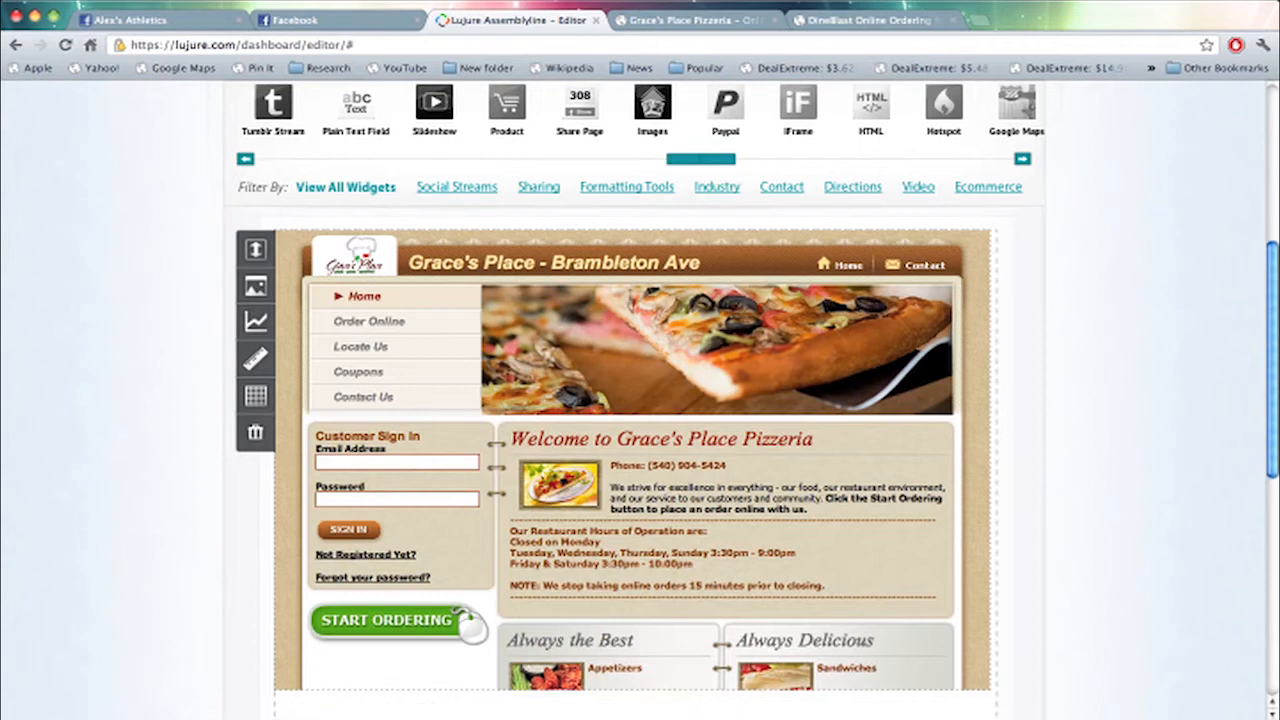
pyautogui.scroll(-5, 640, 450)
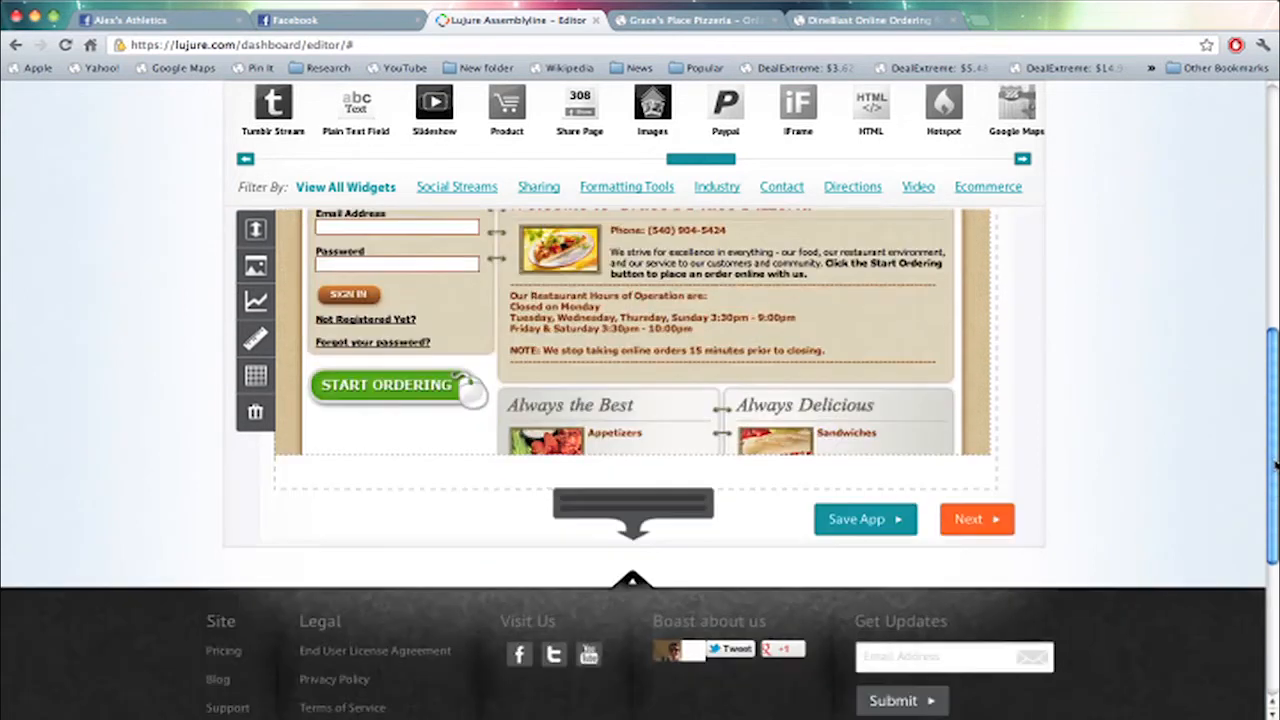
pyautogui.click(648, 504)
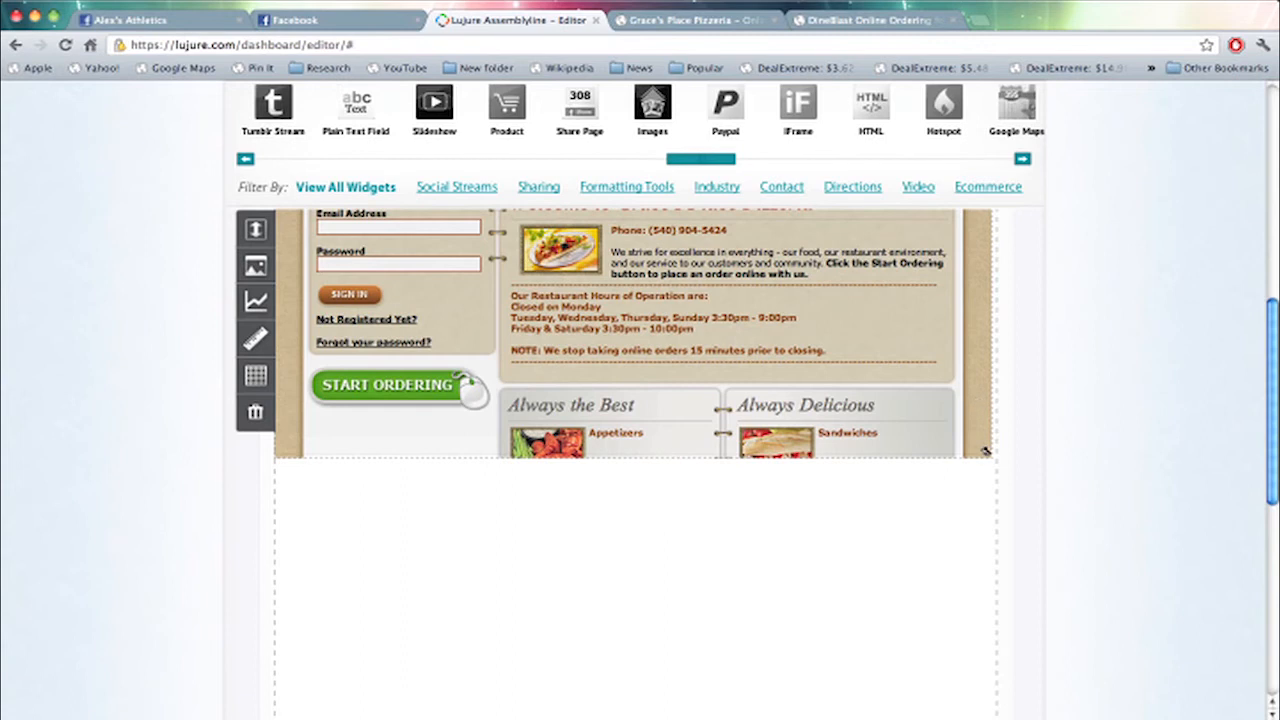
pyautogui.moveTo(985, 452); pyautogui.dragTo(995, 712)
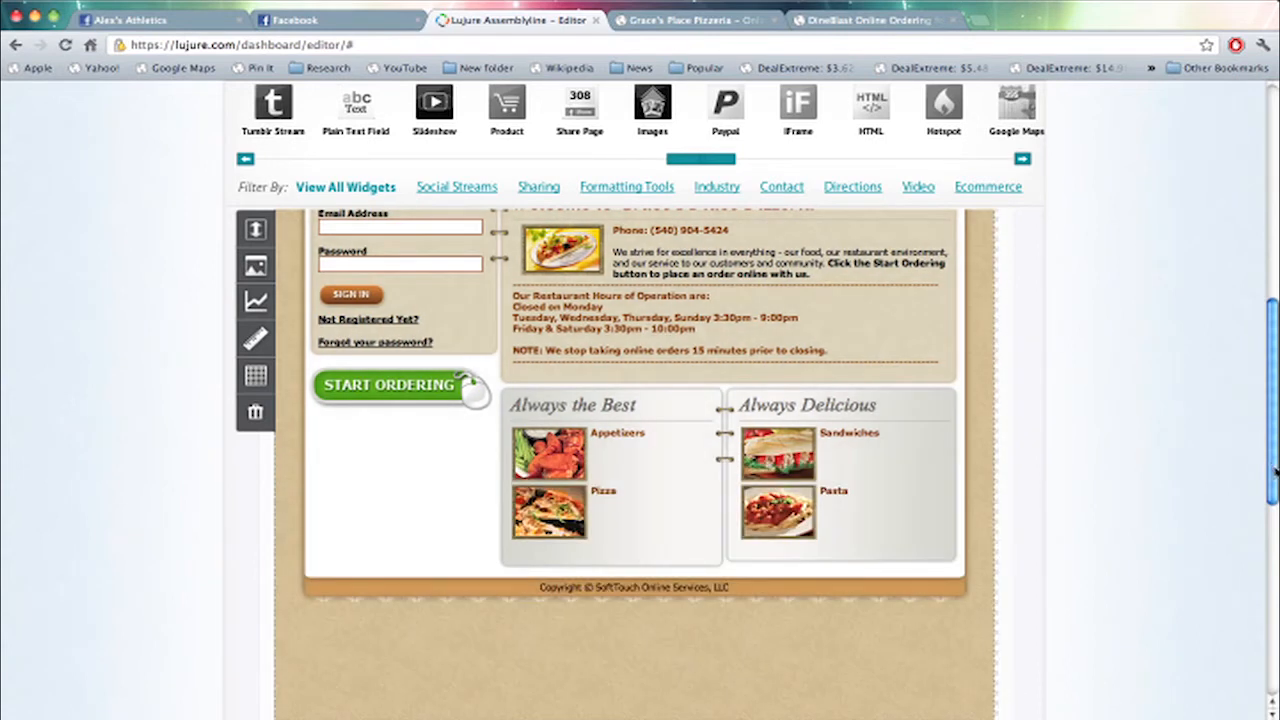
pyautogui.scroll(3, 903, 352)
pyautogui.scroll(3, 903, 352)
pyautogui.scroll(3, 903, 352)
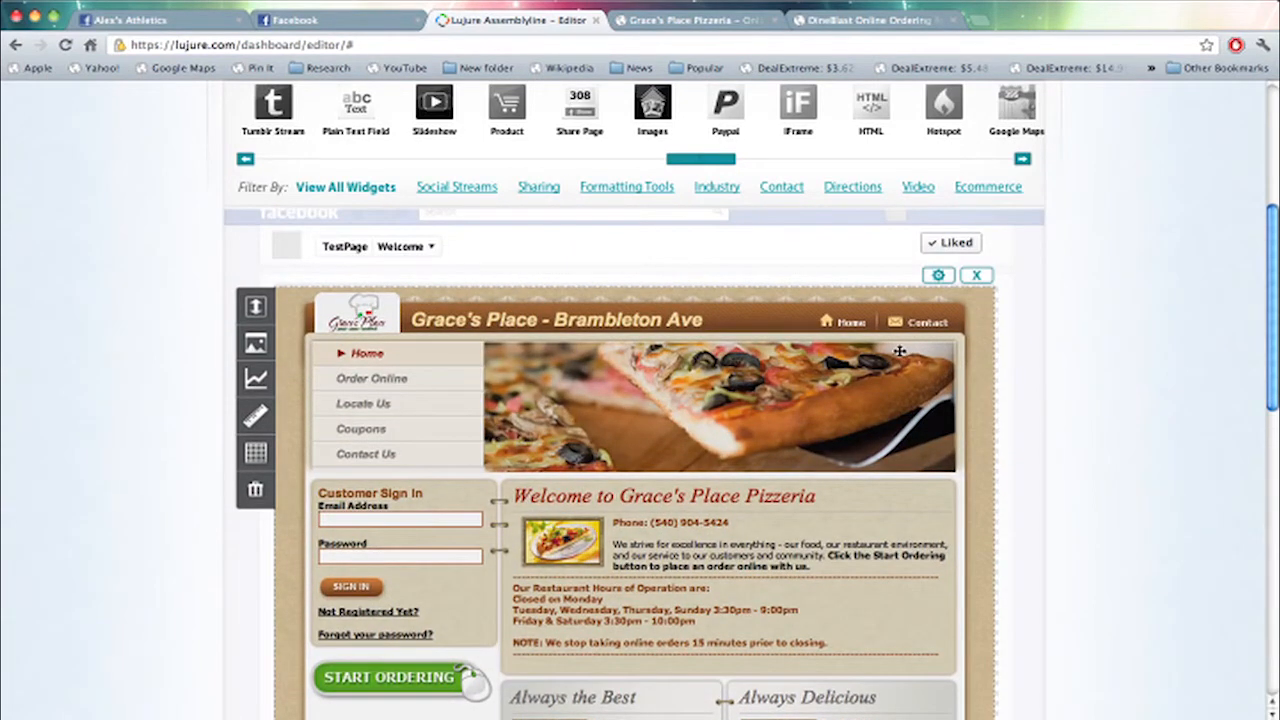
# Enable Display Scroll Bars in the iFrame settings and reopen them to confirm.
pyautogui.click(940, 277)
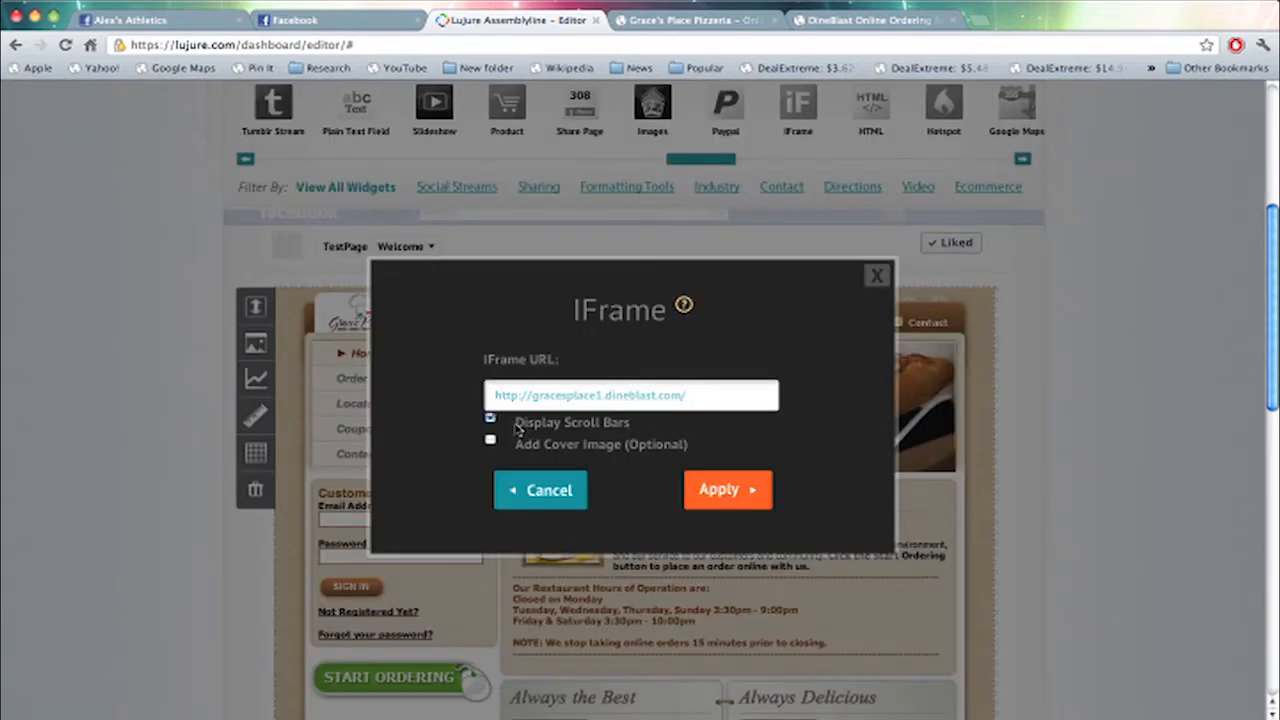
pyautogui.click(727, 489)
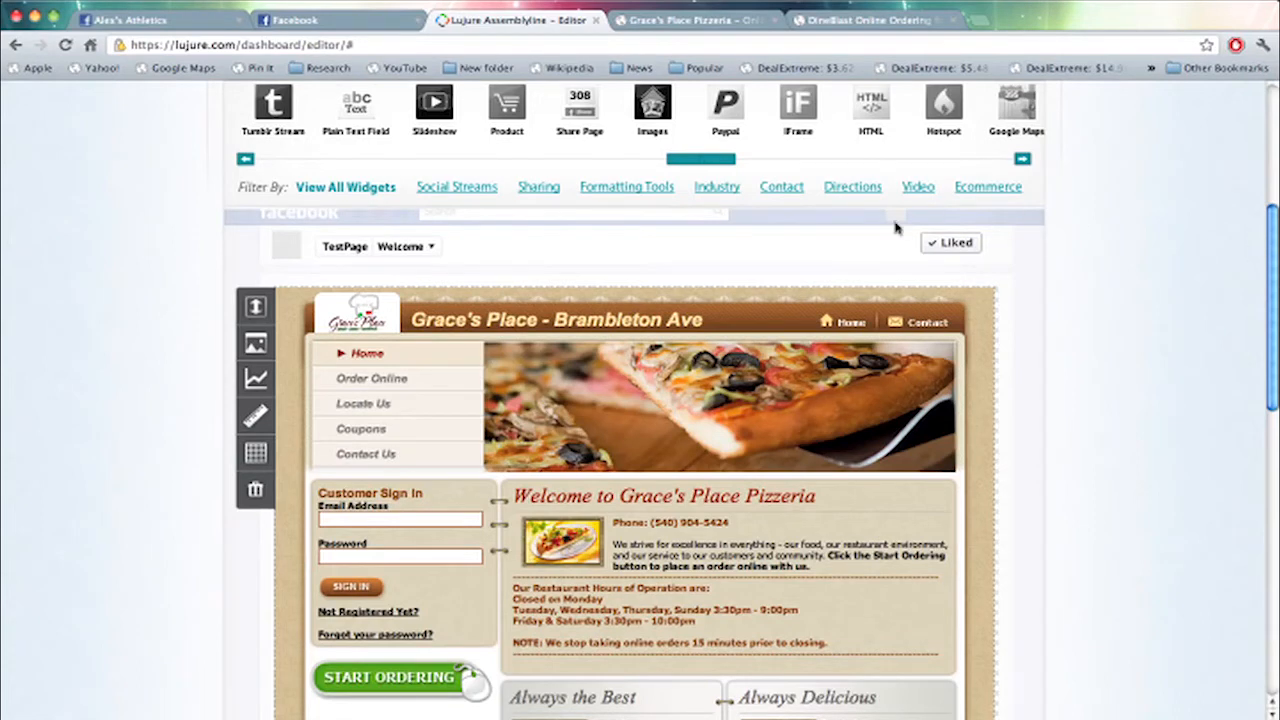
pyautogui.moveTo(635, 500)
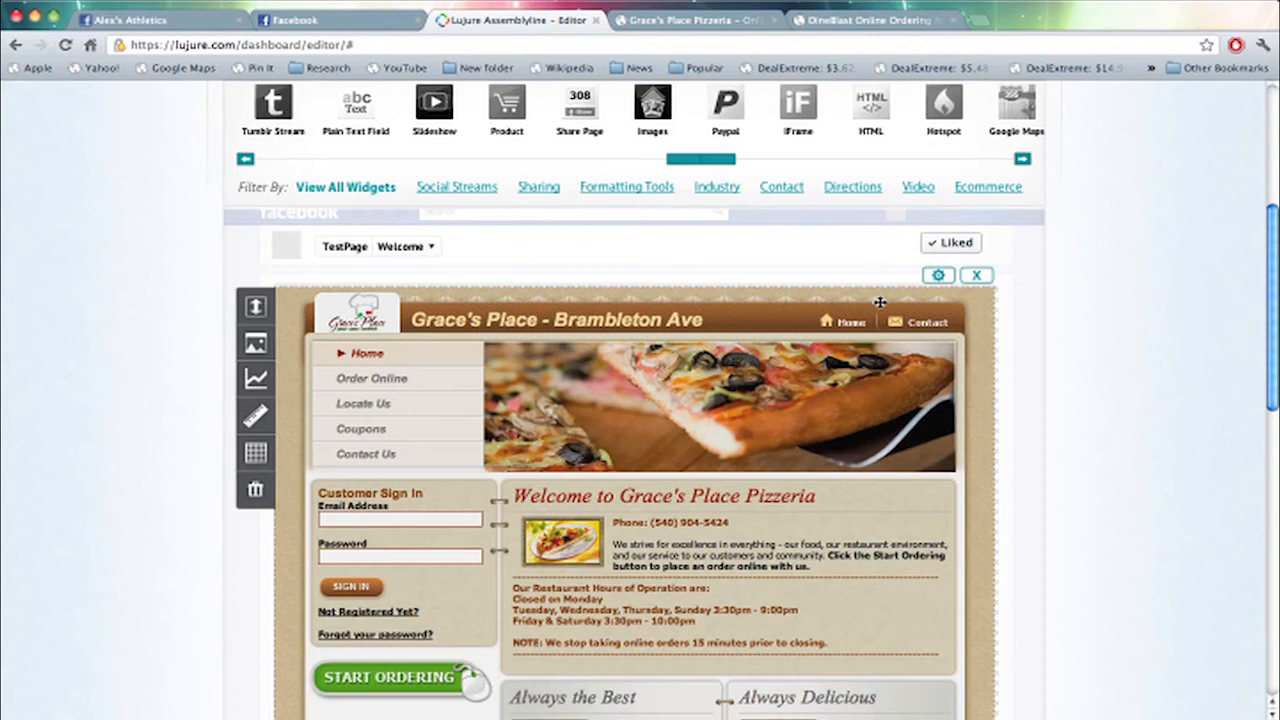
pyautogui.click(938, 275)
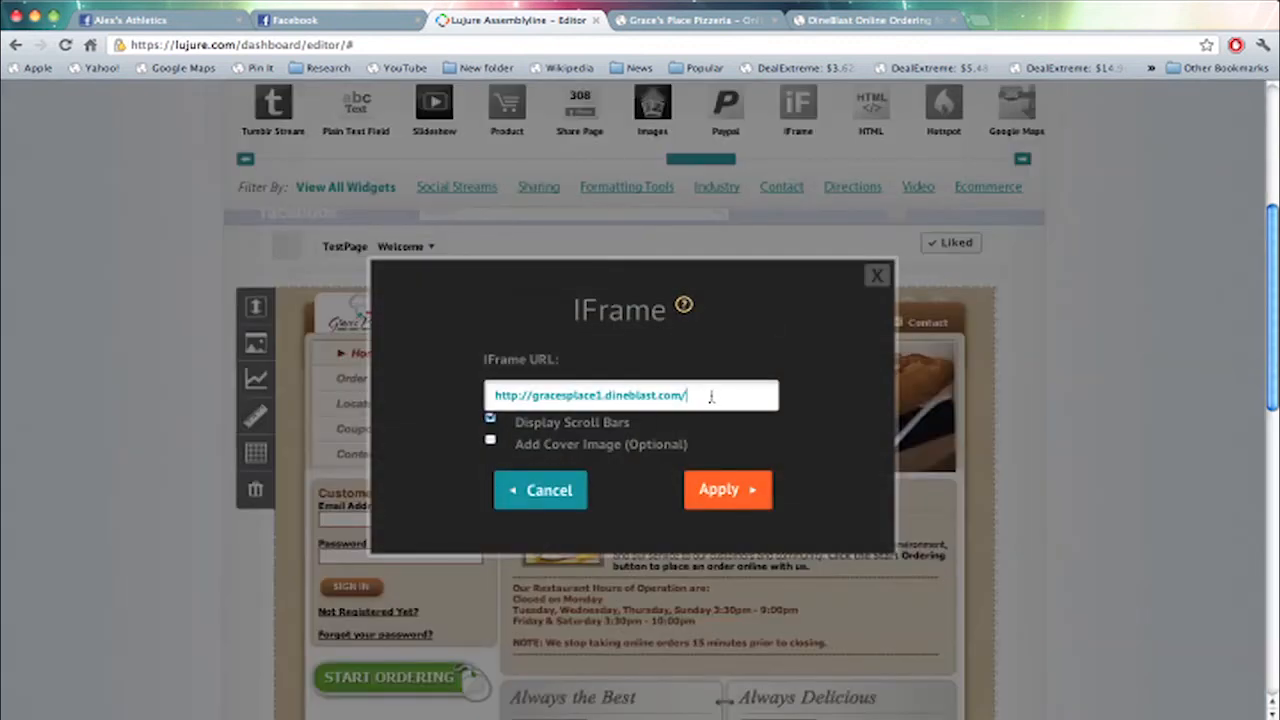
pyautogui.moveTo(711, 395); pyautogui.dragTo(556, 396)
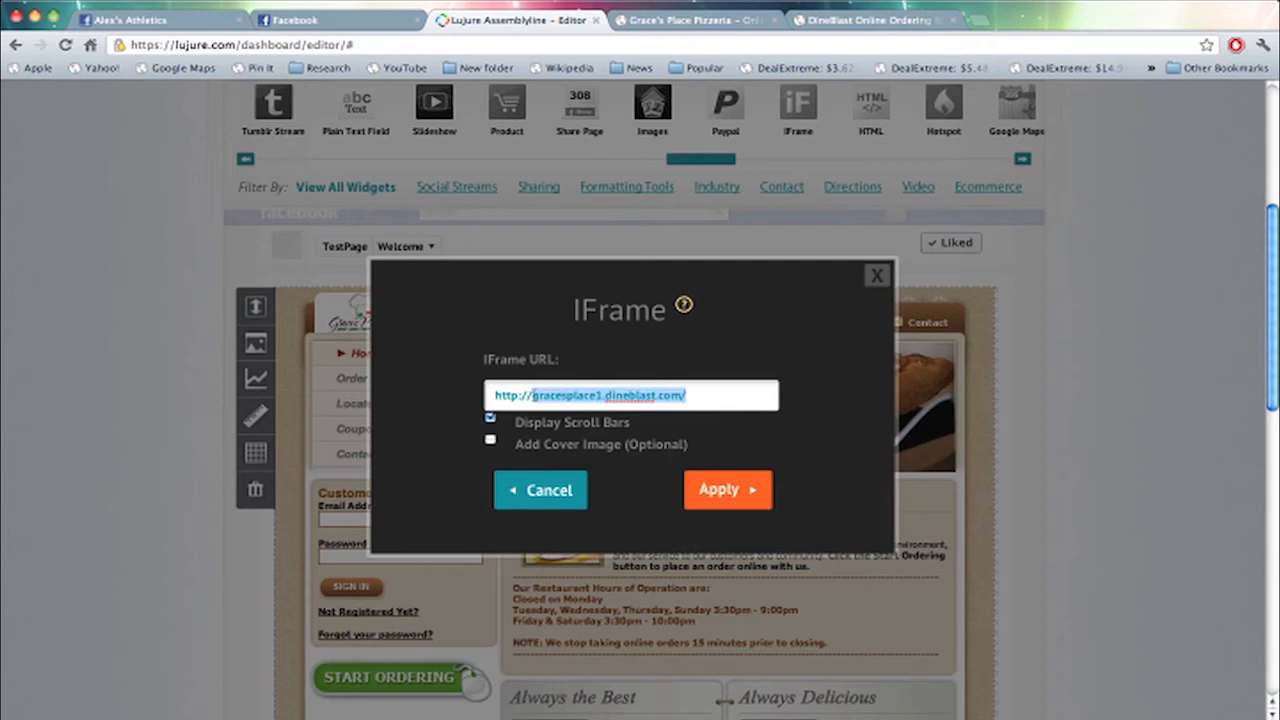
pyautogui.write('m.cnn.com')
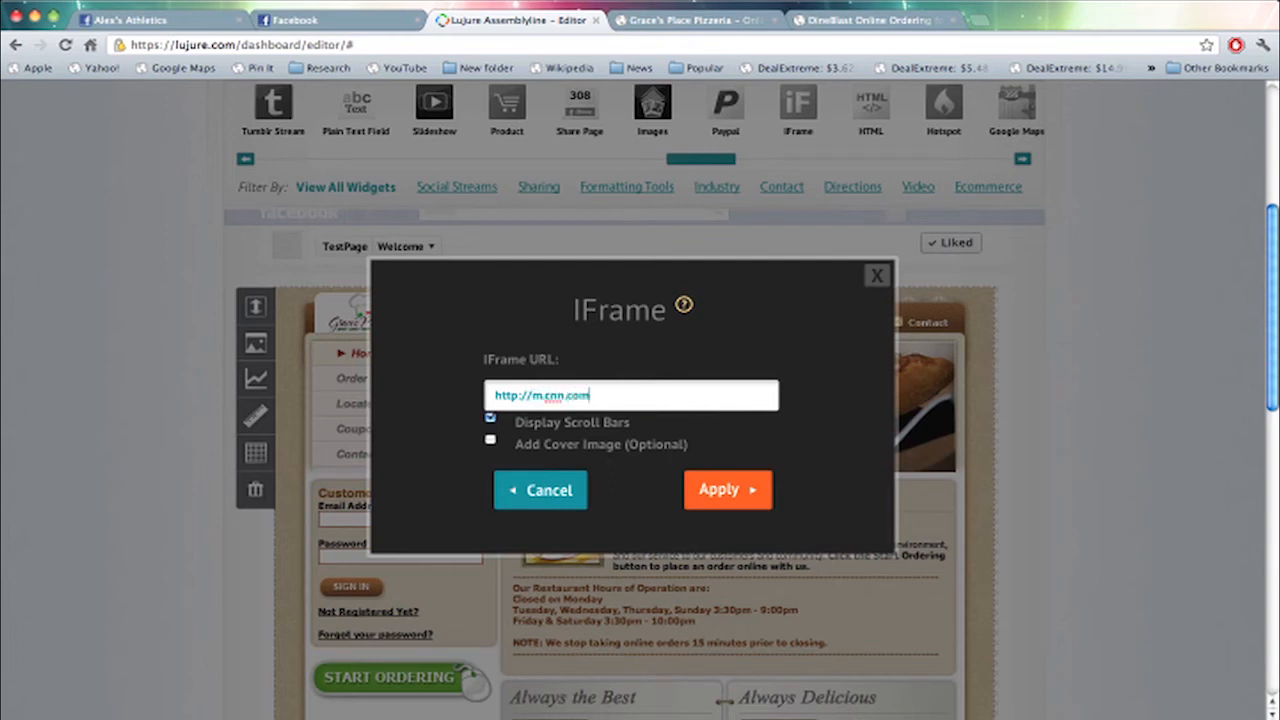
pyautogui.click(727, 489)
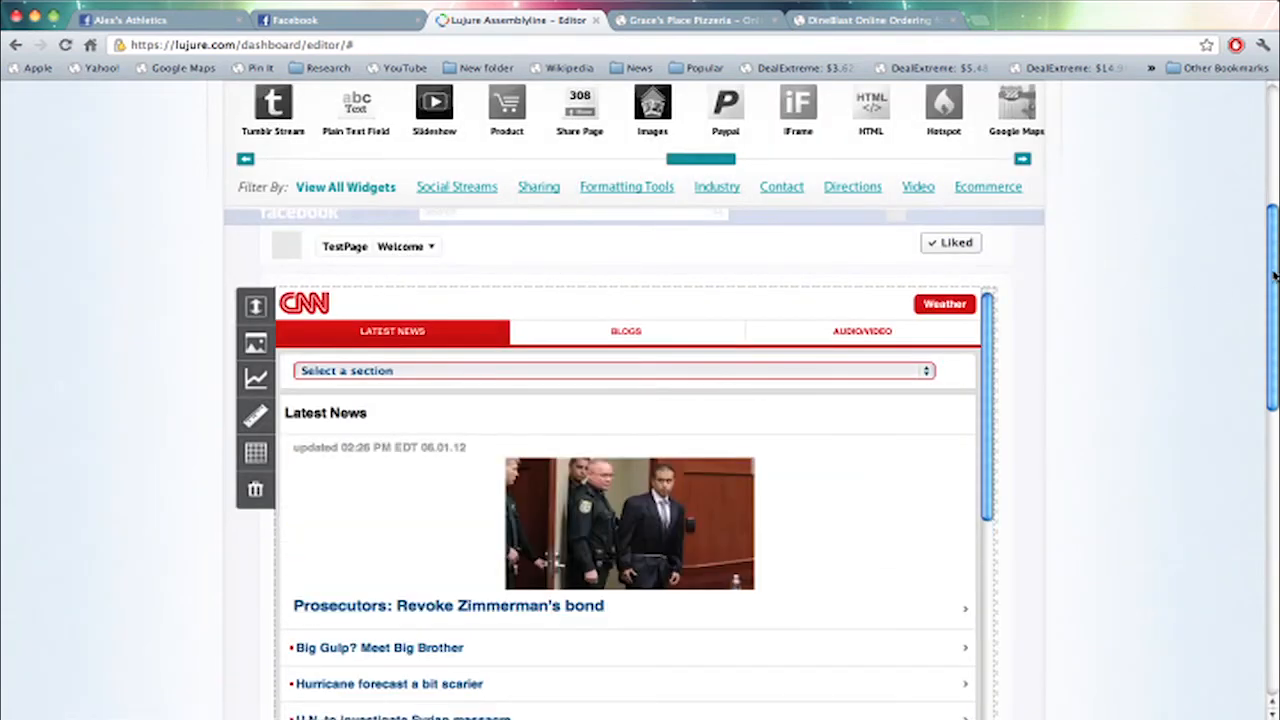
pyautogui.moveTo(1270, 290)
pyautogui.mouseDown()
pyautogui.moveTo(1272, 310)
pyautogui.moveTo(1272, 230)
pyautogui.mouseUp()
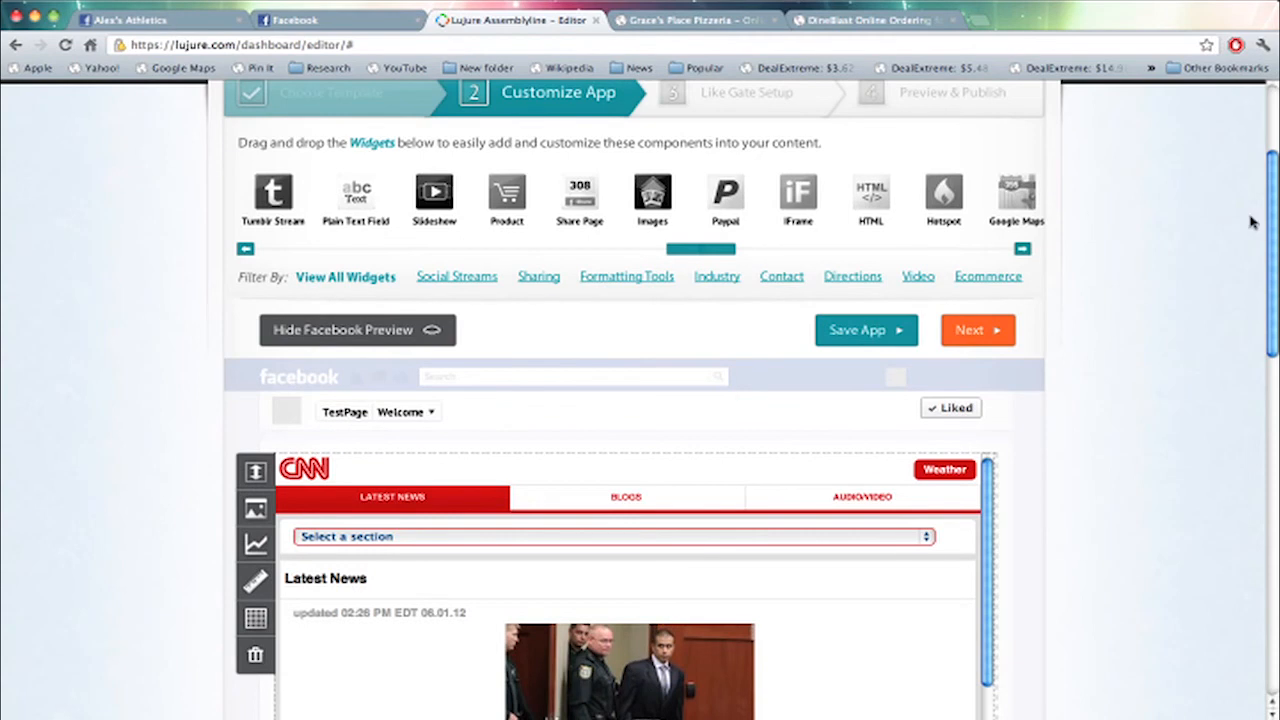
pyautogui.click(978, 330)
# Go to the Preview & Publish step showing mobile CNN inside the Facebook tab.
pyautogui.click(938, 95)
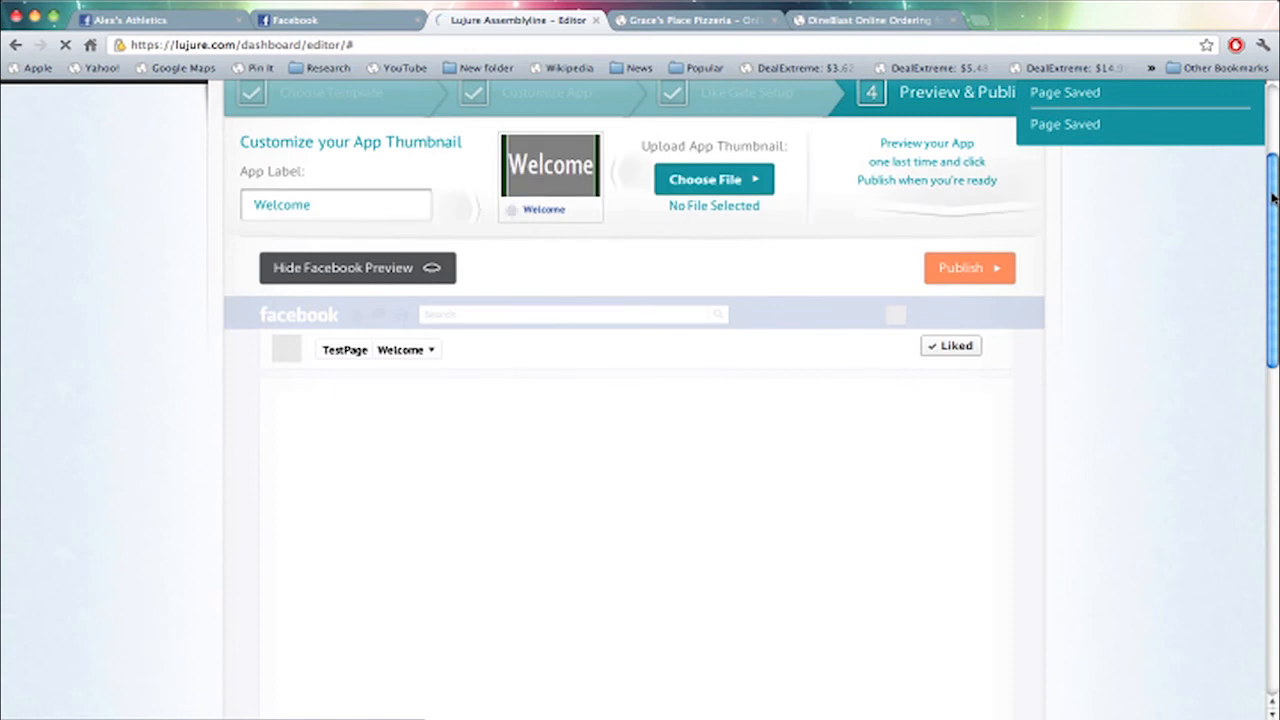
pyautogui.scroll(-5, 1100, 300)
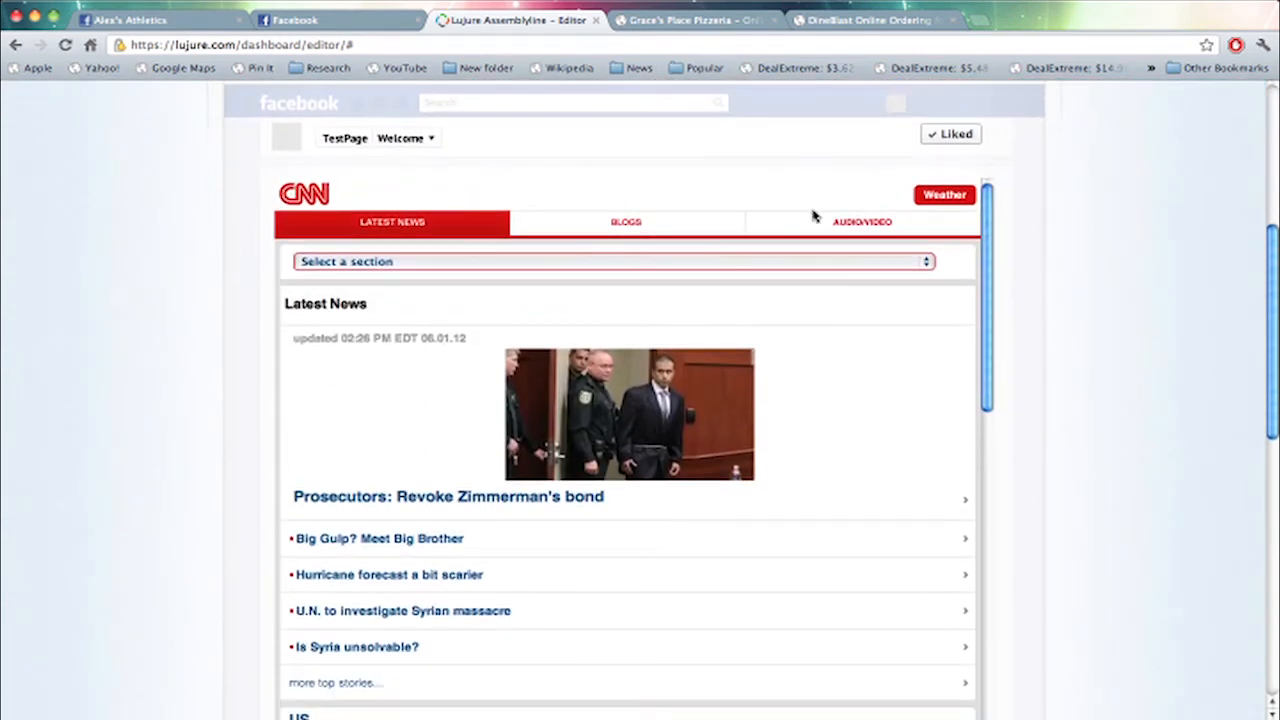
pyautogui.moveTo(987, 235)
pyautogui.mouseDown()
pyautogui.moveTo(973, 460)
pyautogui.moveTo(1020, 226)
pyautogui.mouseUp()
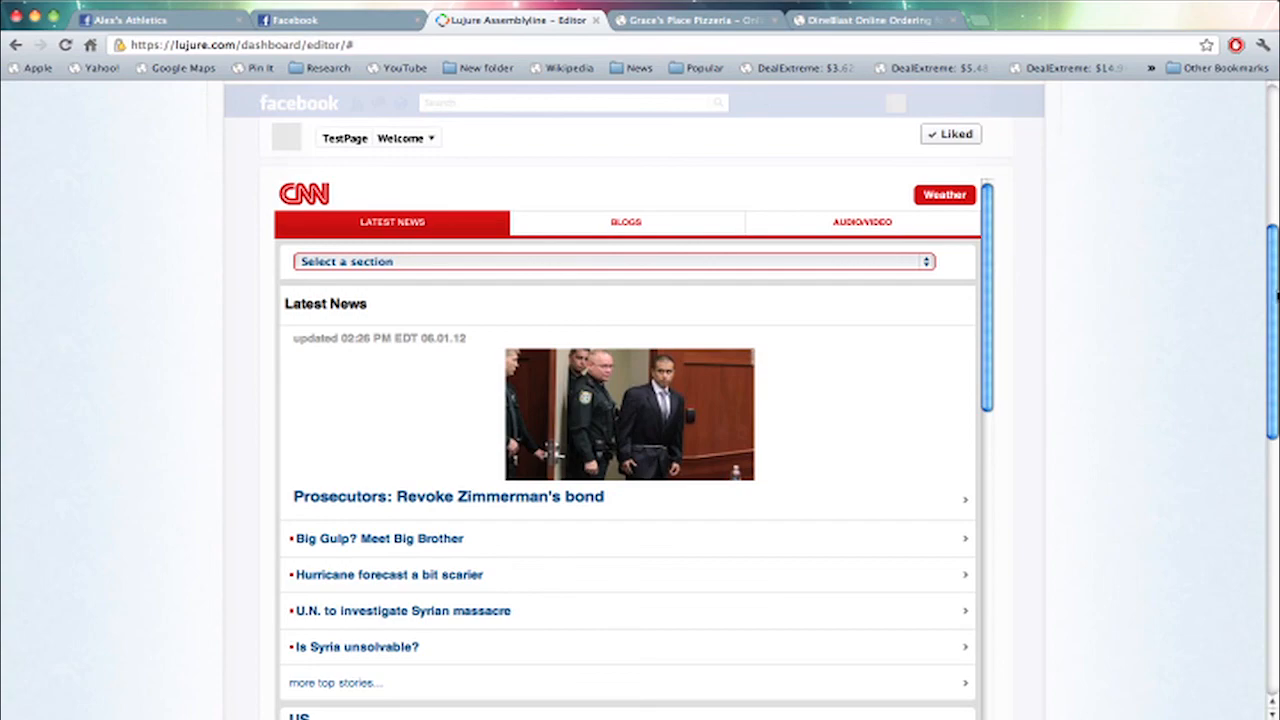